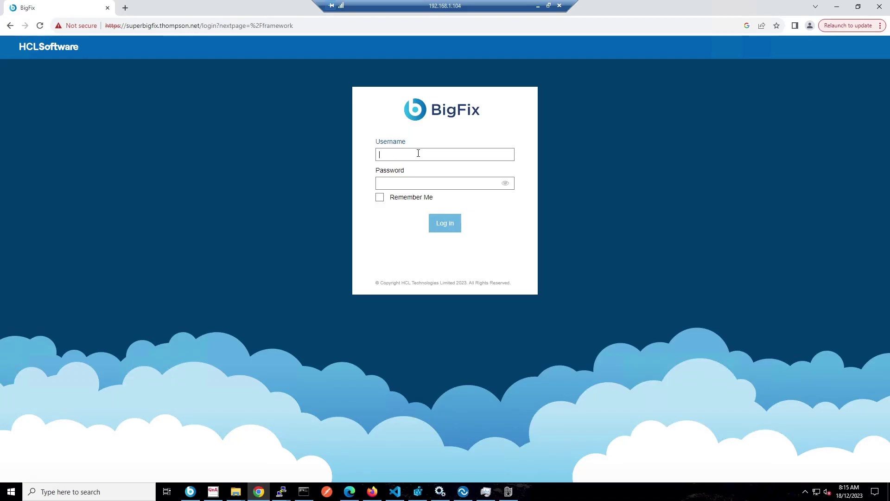
Sign in to BigFix with the user's username and password
type("michael")
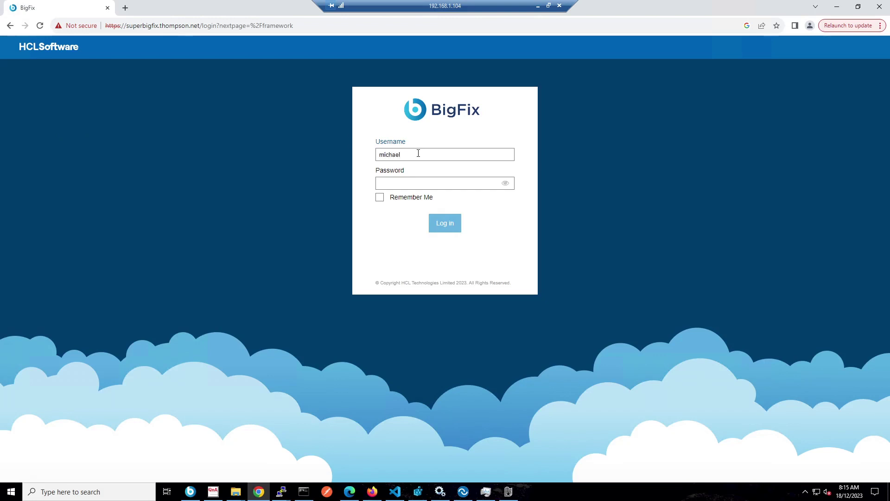
key("Tab")
type("passw")
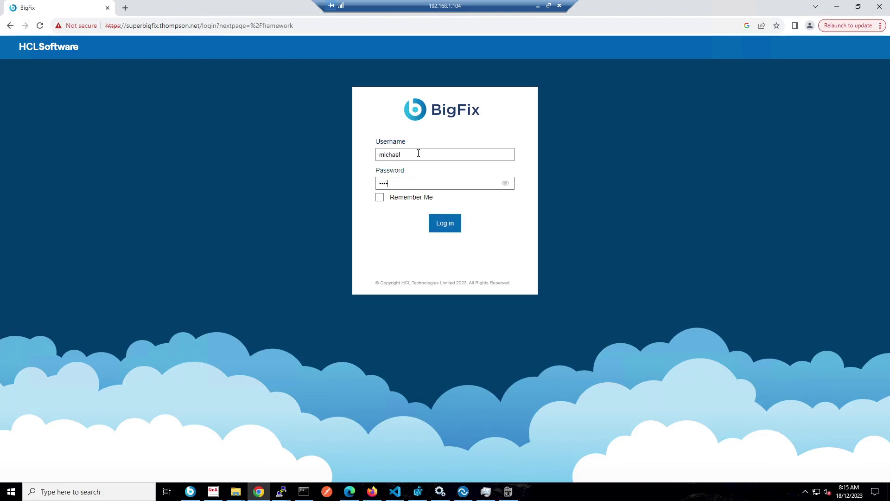
key("Return")
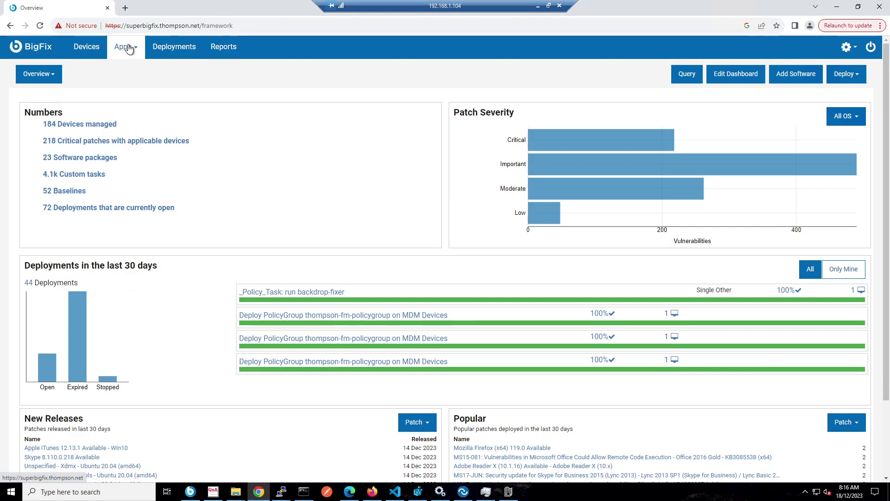
Open Insights for Vulnerability Remediation from Apps and show its summary charts
left_click(128, 47)
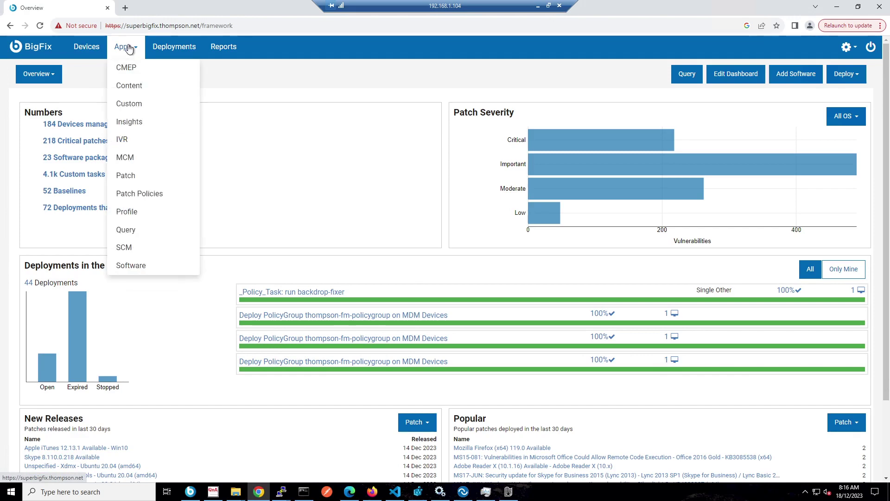
left_click(140, 146)
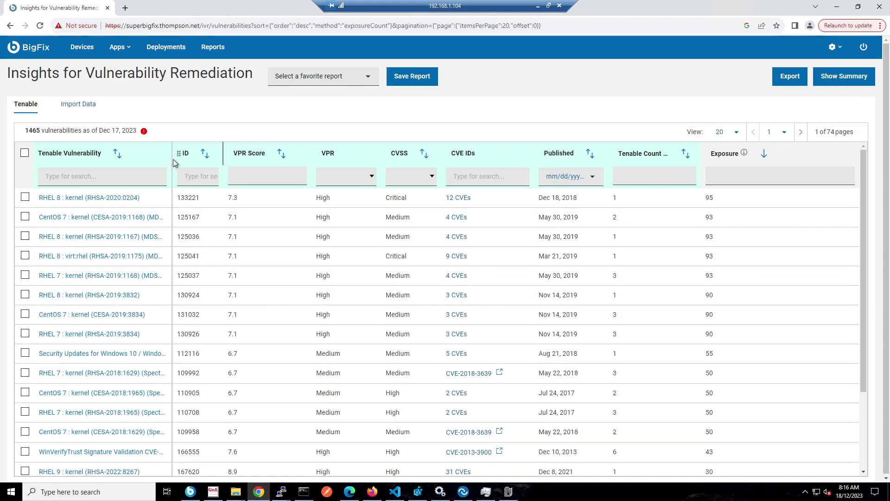
left_click(844, 76)
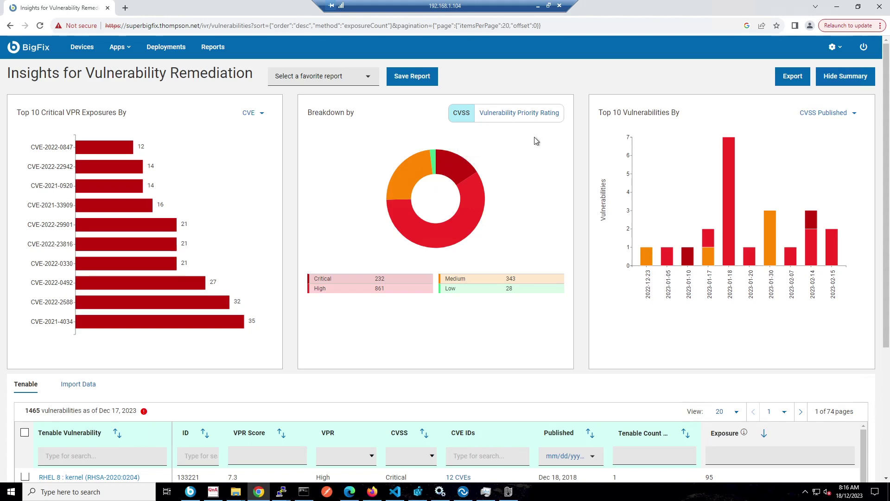
Break the donut down by Vulnerability Priority Rating and filter the list to High
left_click(513, 116)
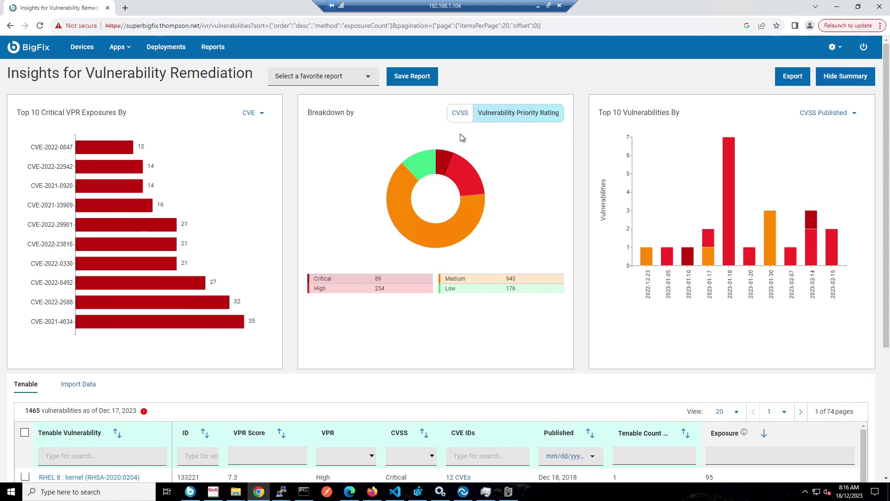
mouse_move(446, 158)
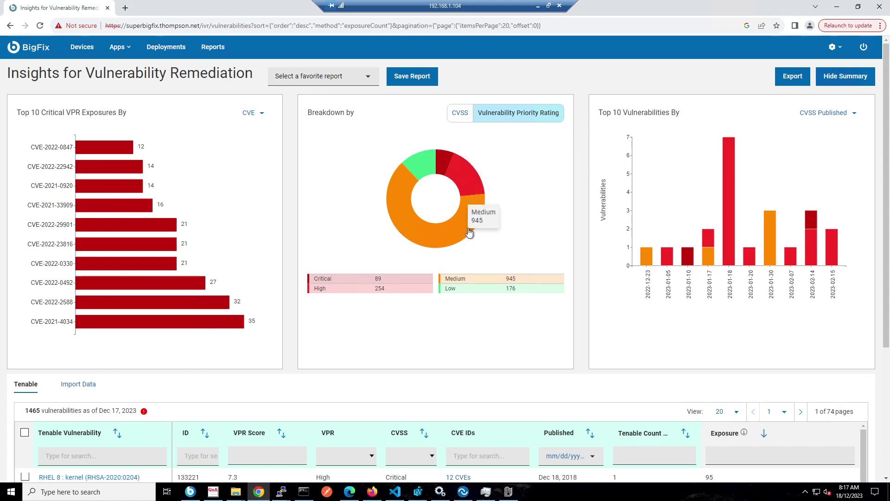
left_click(478, 179)
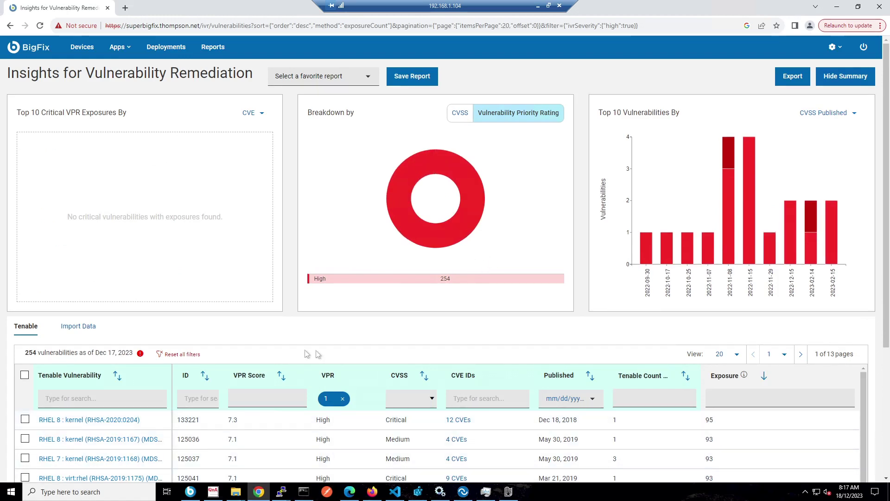
Add Critical and Info to the VPR filter, then clear it to show all 1465
scroll(358, 340, "down", 2)
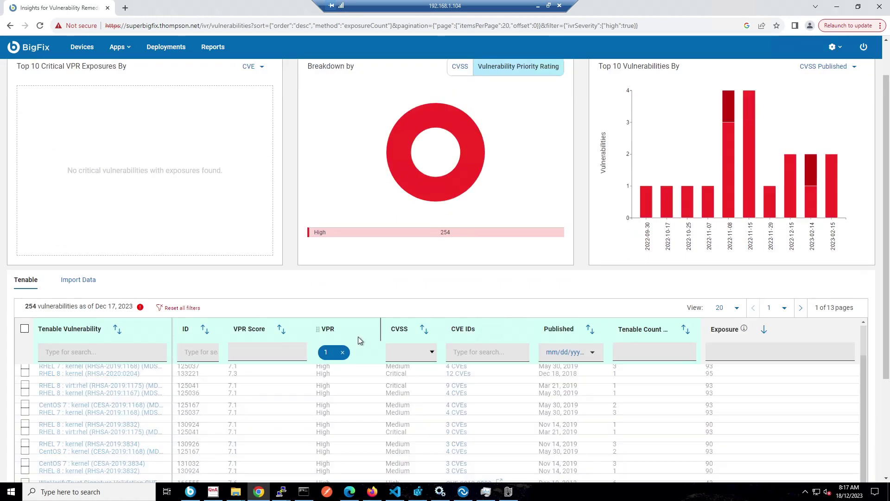
left_click(330, 353)
left_click(331, 398)
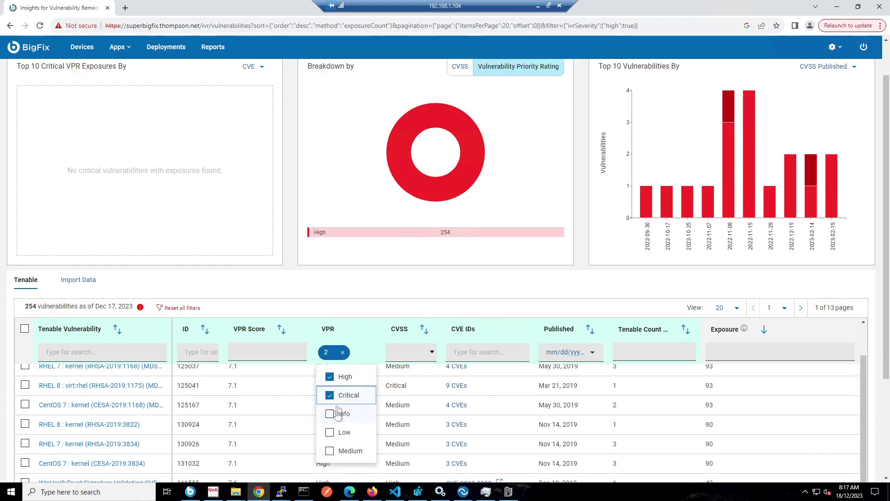
left_click(331, 414)
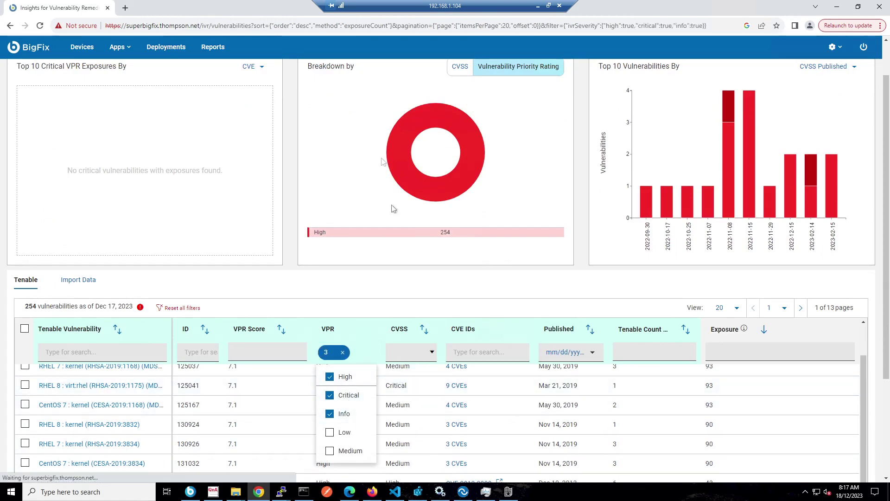
left_click(485, 128)
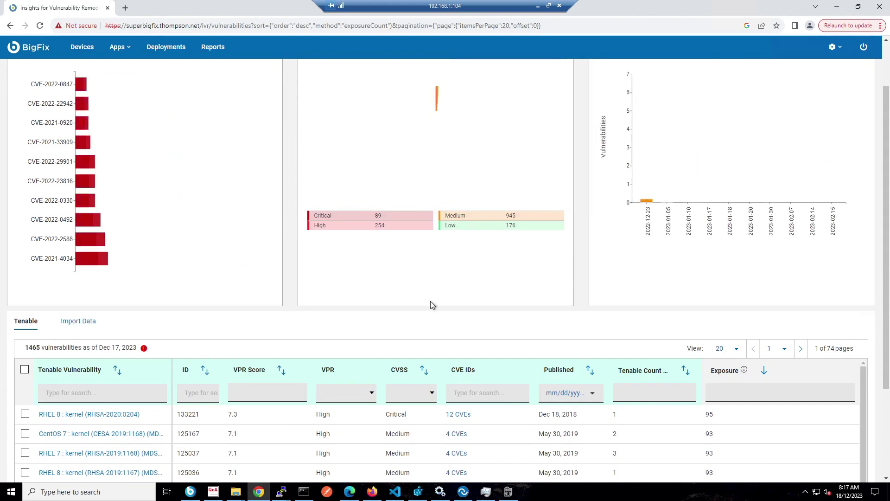
Select the Windows 10 security updates (112116) and CentOS 7 kernel CESA-2019:3834 vulnerabilities
scroll(431, 302, "down", 2)
scroll(433, 315, "down", 1)
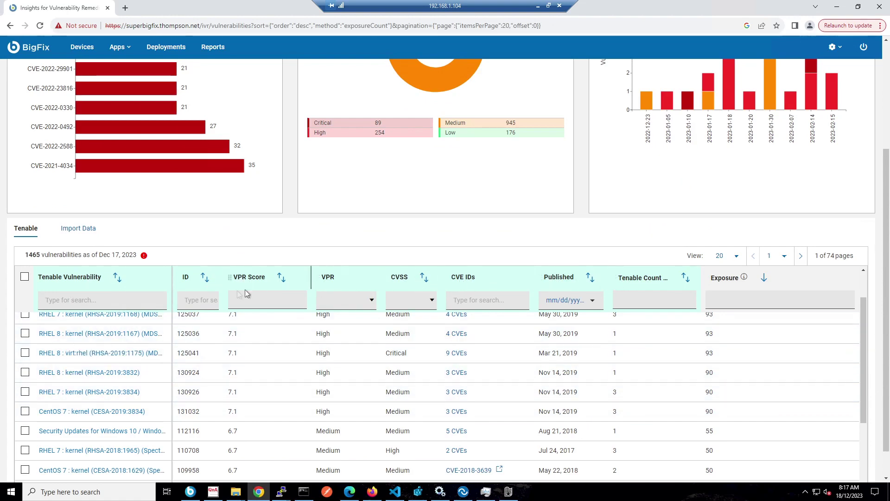
scroll(223, 429, "up", 1)
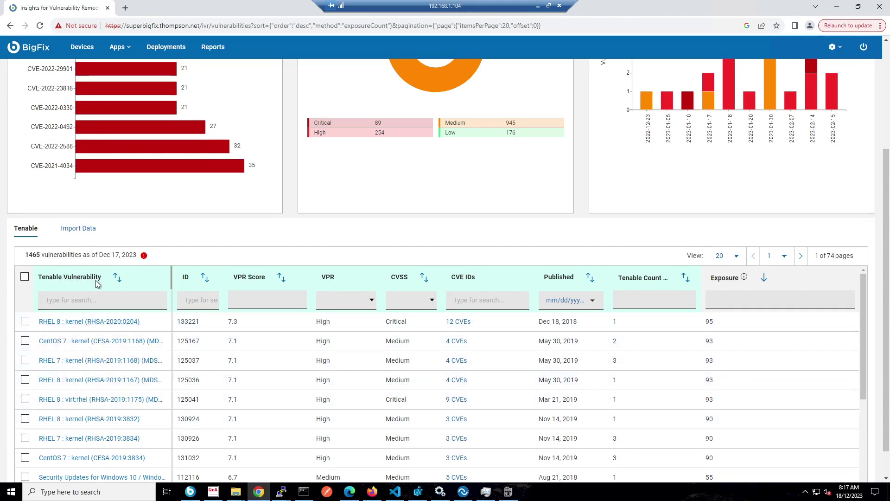
scroll(145, 439, "down", 1)
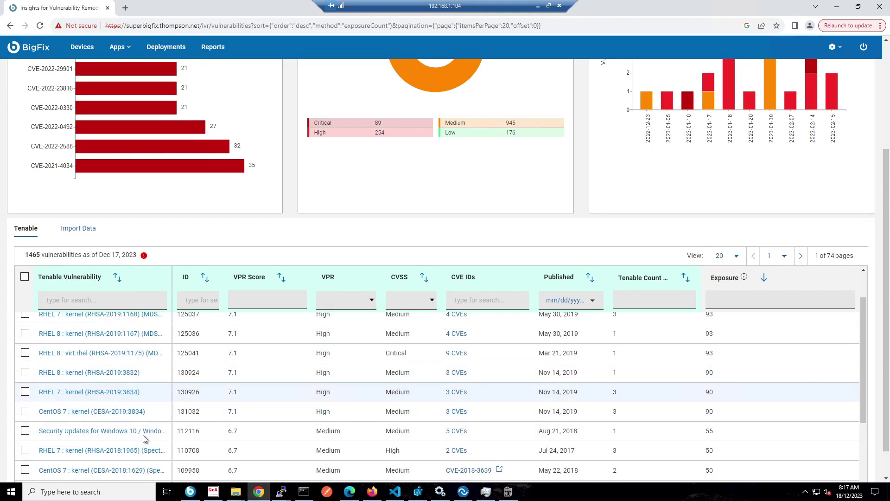
left_click(27, 430)
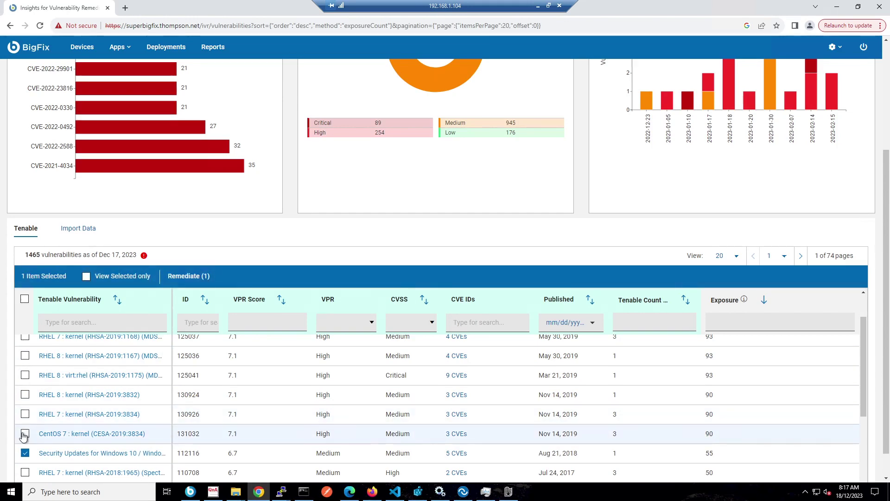
left_click(24, 434)
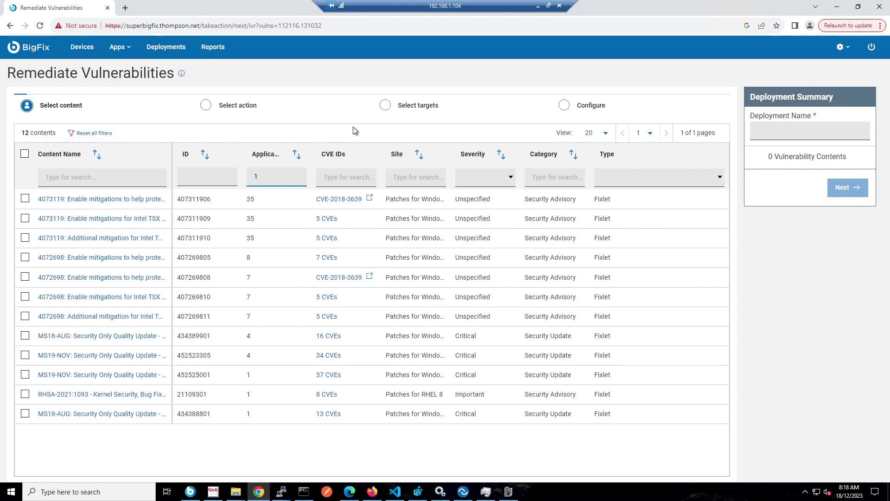
Place the cursor in the Deployment Name field of the Remediate Vulnerabilities wizard
left_click(766, 133)
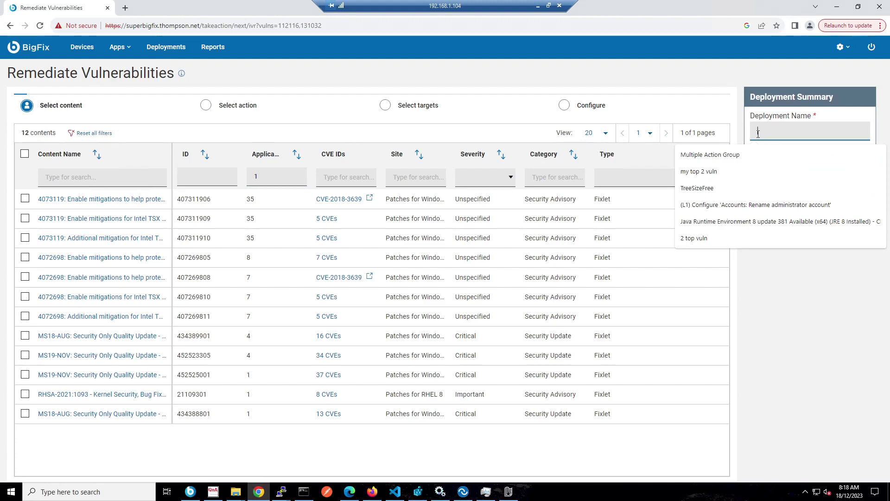
Name the deployment 'my top 2 vuln', include all 12 contents, and advance to actions
type("my")
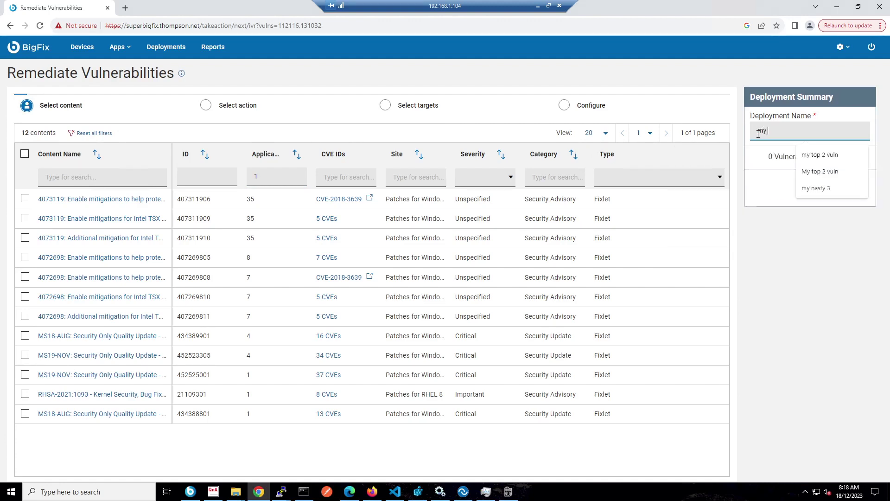
type(" top 2 vuln")
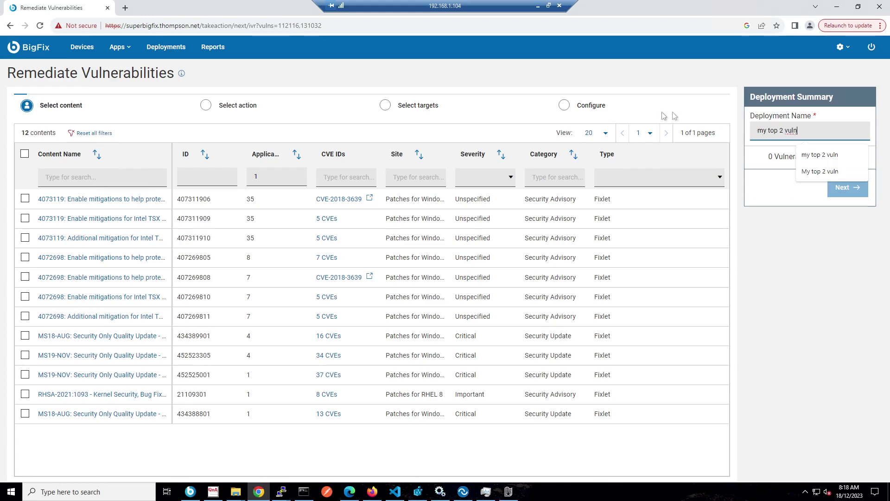
left_click(24, 153)
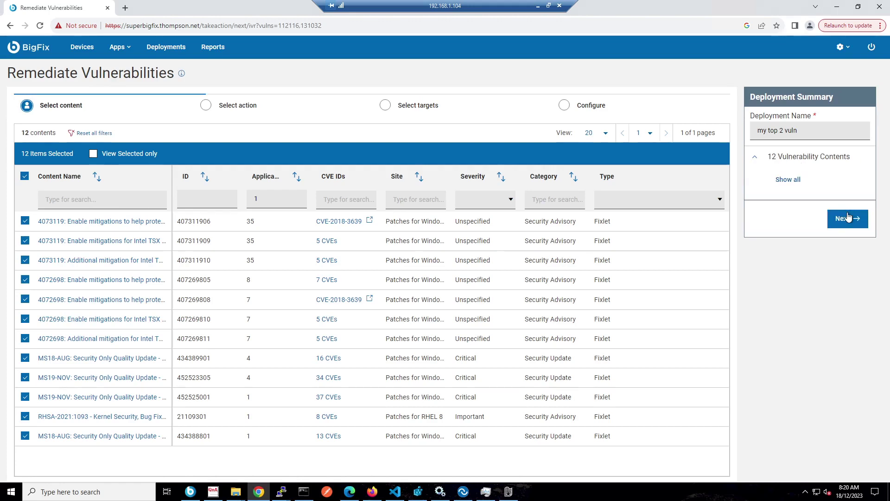
left_click(845, 220)
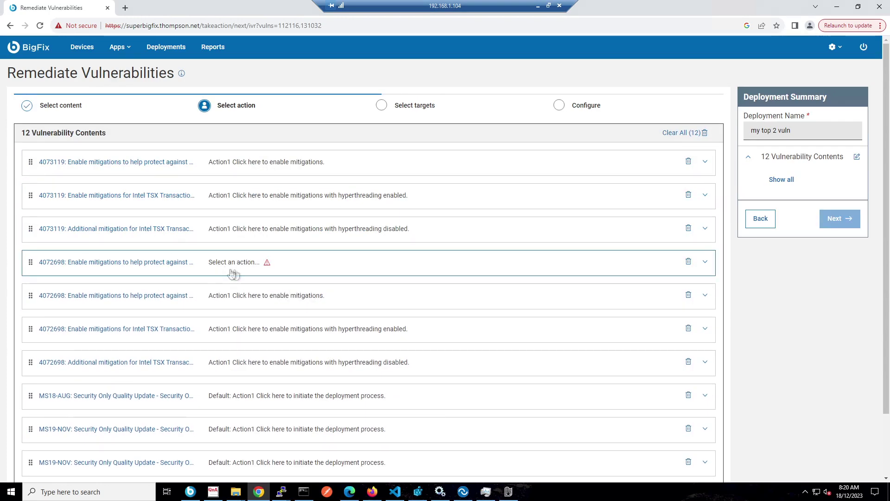
Set item 4072698's action to enable mitigations without disabling hyper-threading
mouse_move(268, 266)
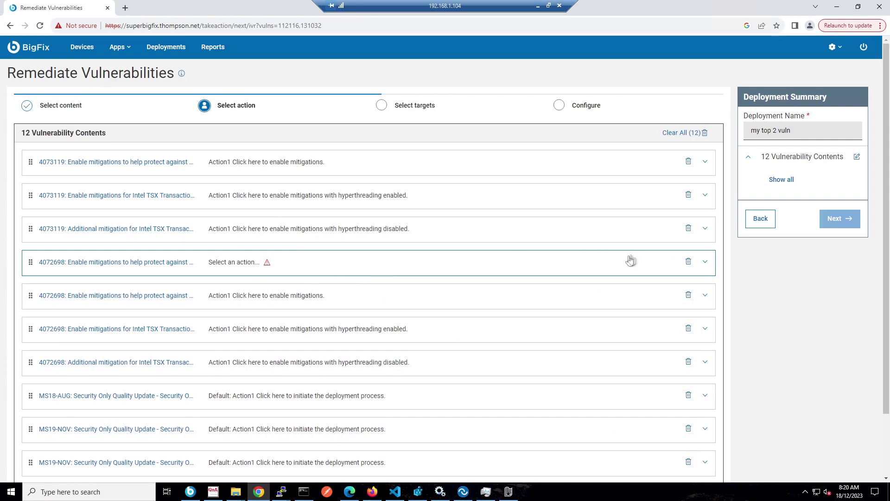
left_click(706, 263)
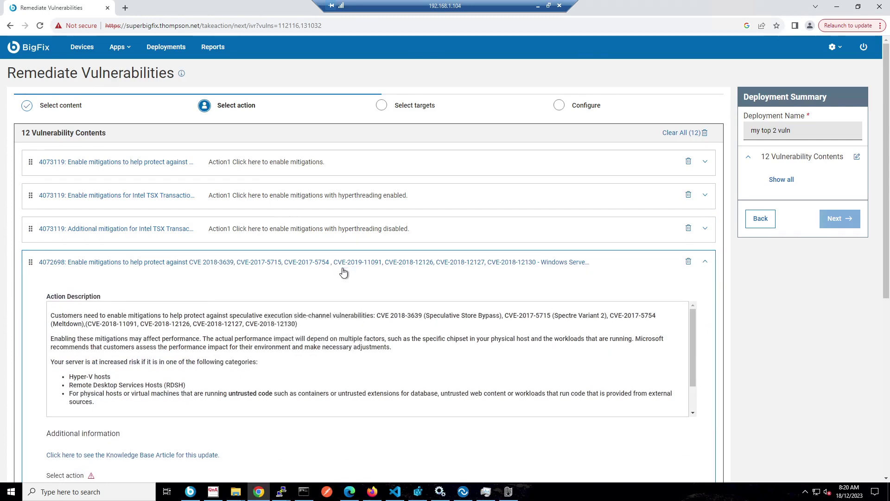
scroll(343, 272, "down", 2)
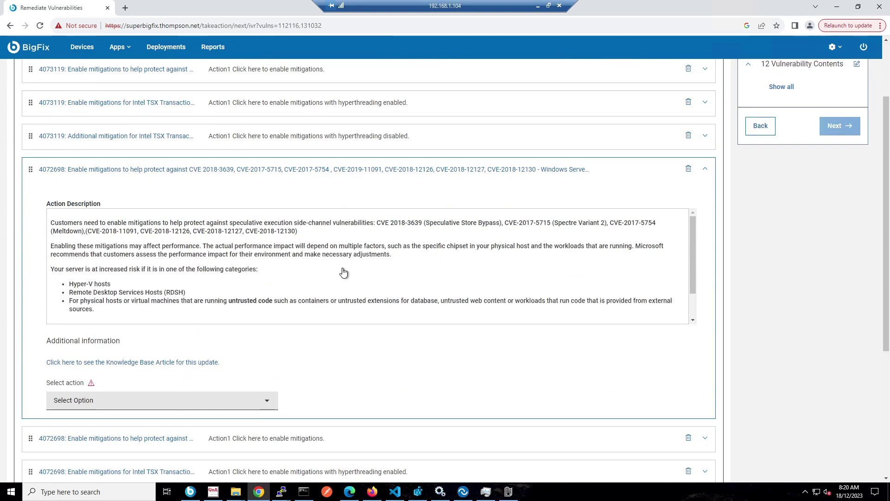
left_click(255, 402)
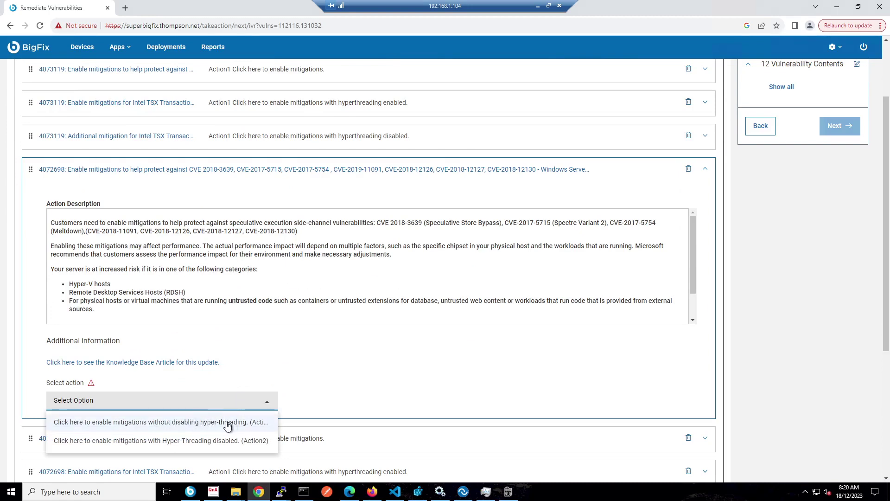
key("Return")
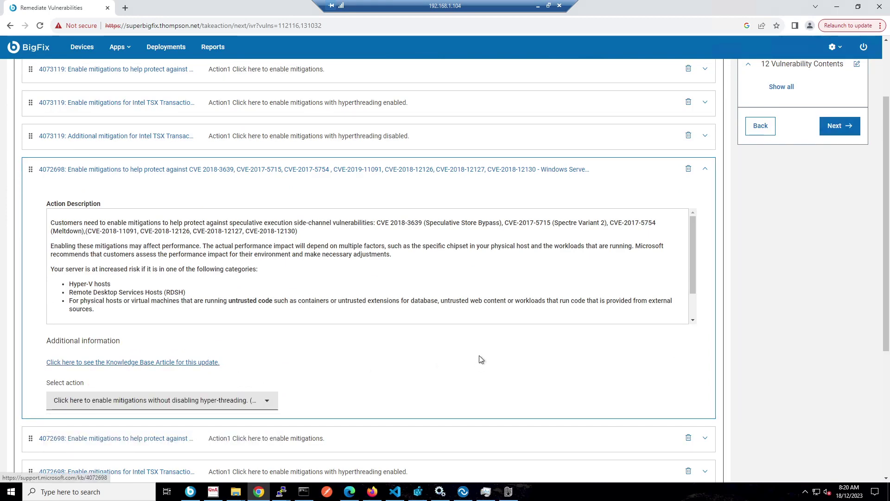
scroll(556, 297, "up", 1)
left_click(705, 215)
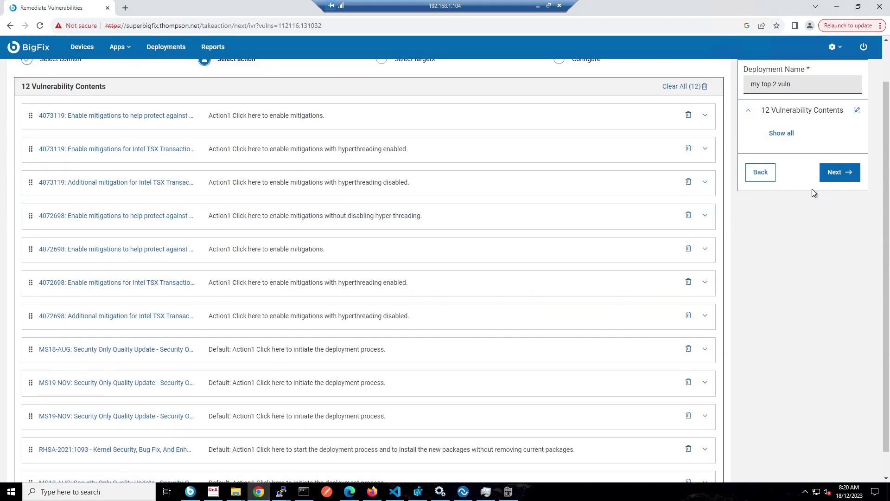
left_click(845, 175)
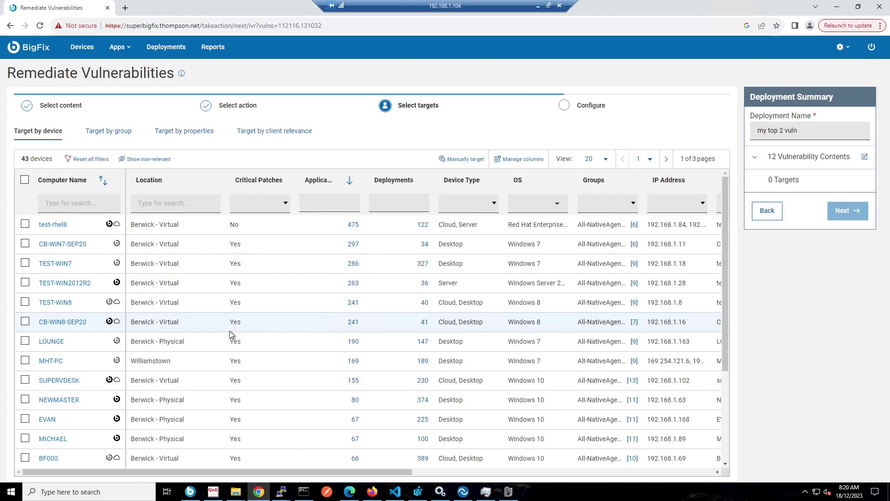
Show 100 devices per page and select all 43 devices as targets
left_click(605, 159)
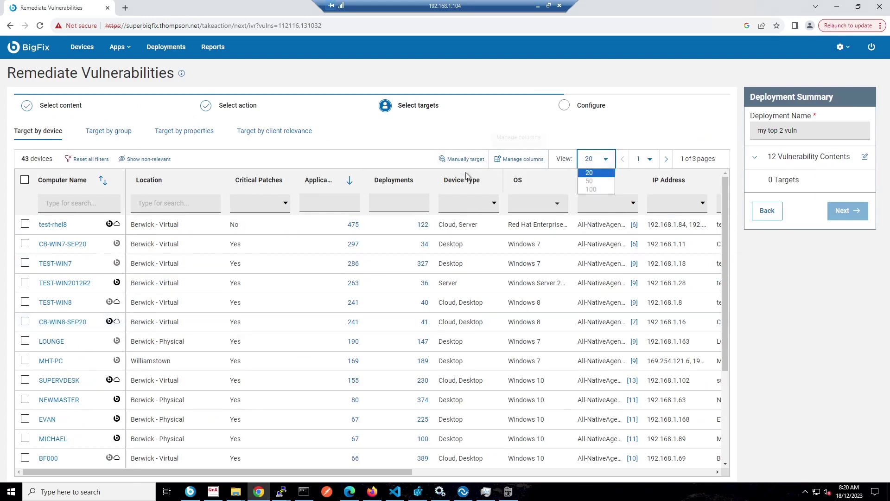
left_click(590, 189)
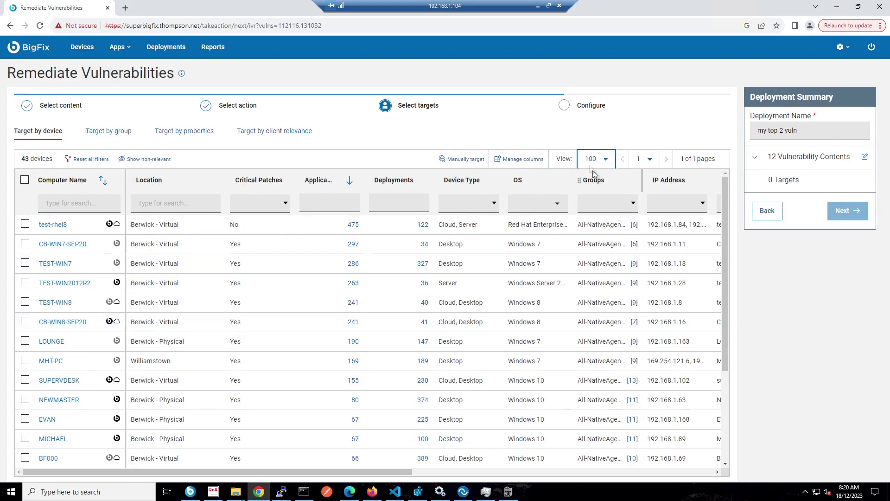
left_click(24, 182)
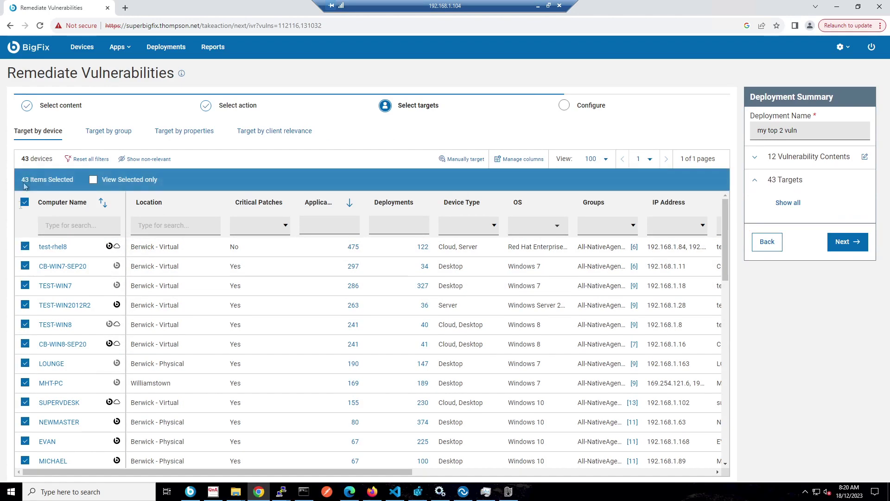
left_click(849, 242)
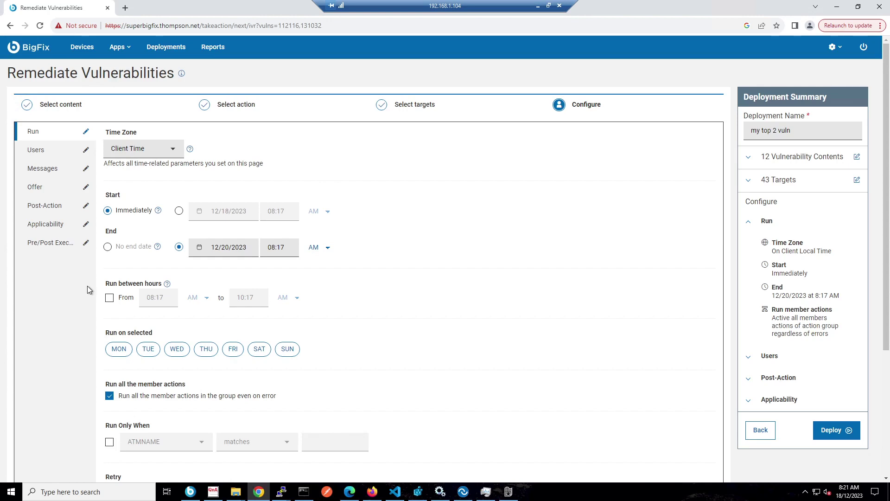
Schedule the deployment start for 12/18/2023 at 11:00 PM client time
left_click(179, 211)
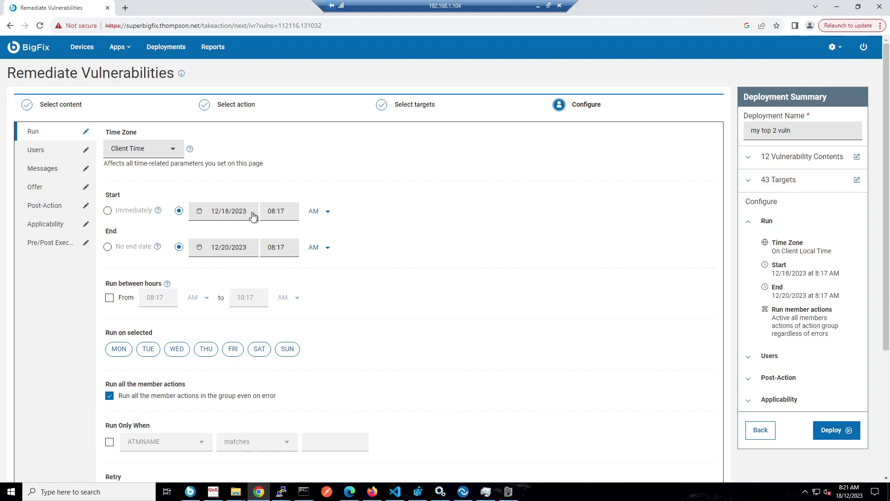
left_click(267, 211)
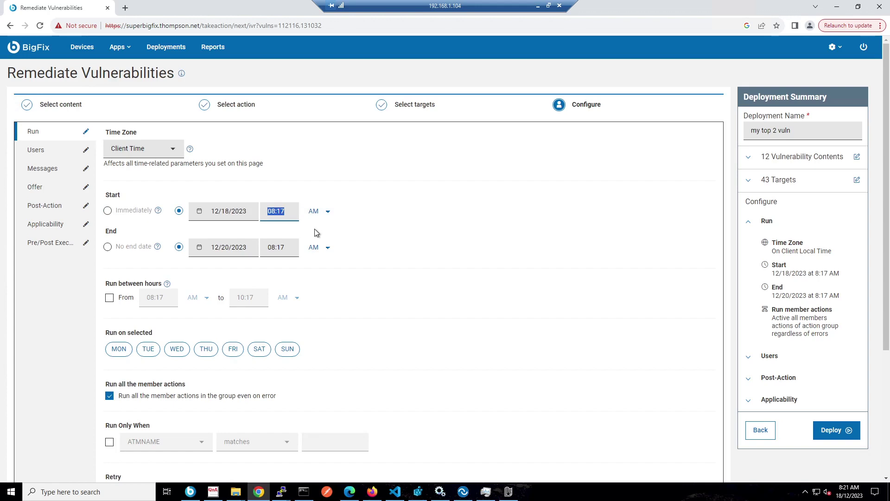
type("11")
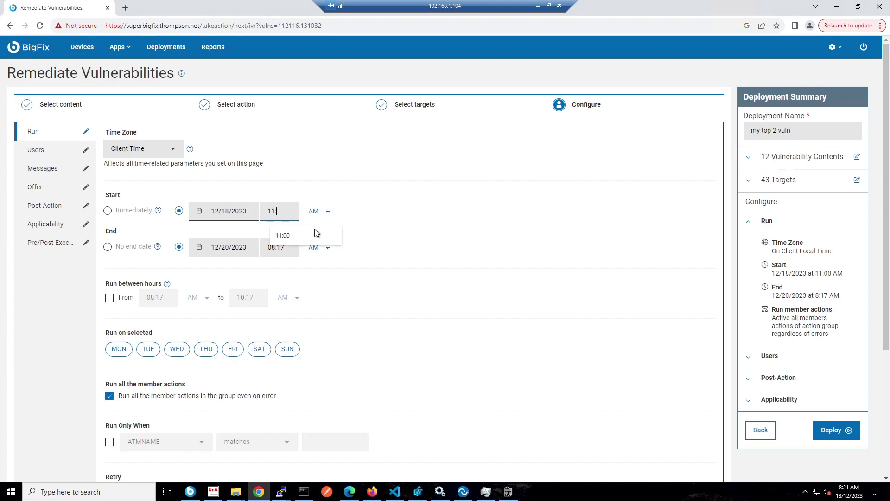
left_click(317, 233)
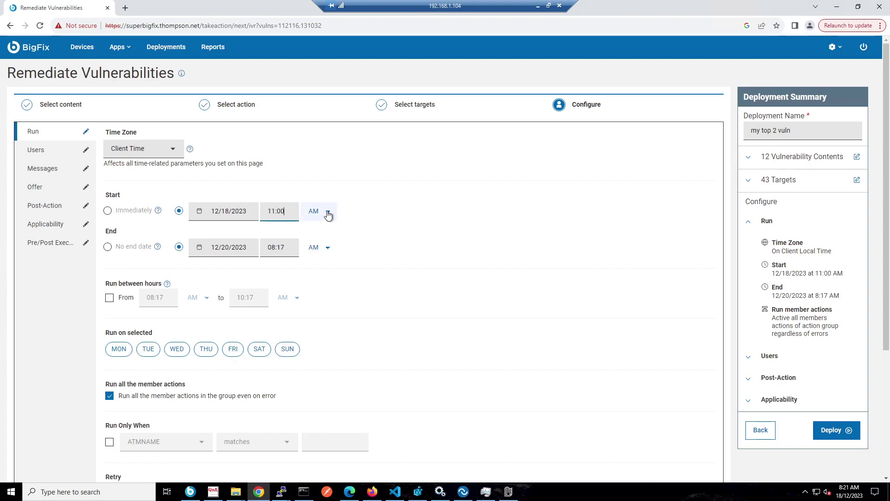
left_click(327, 212)
left_click(329, 234)
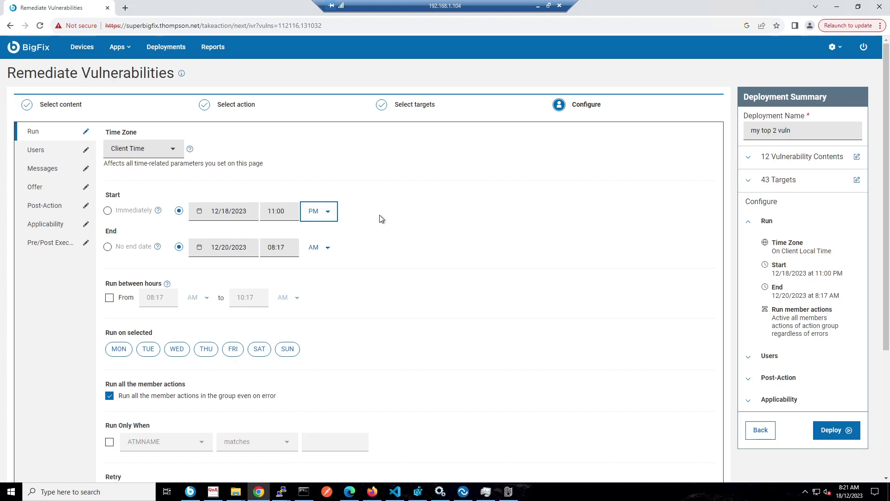
scroll(380, 219, "down", 4)
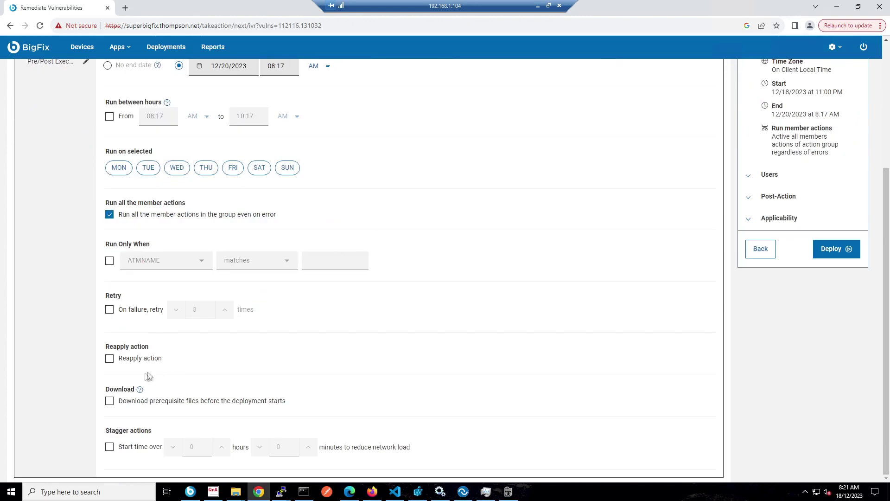
Download prerequisite files beforehand and stagger start times over 4 hours
left_click(109, 402)
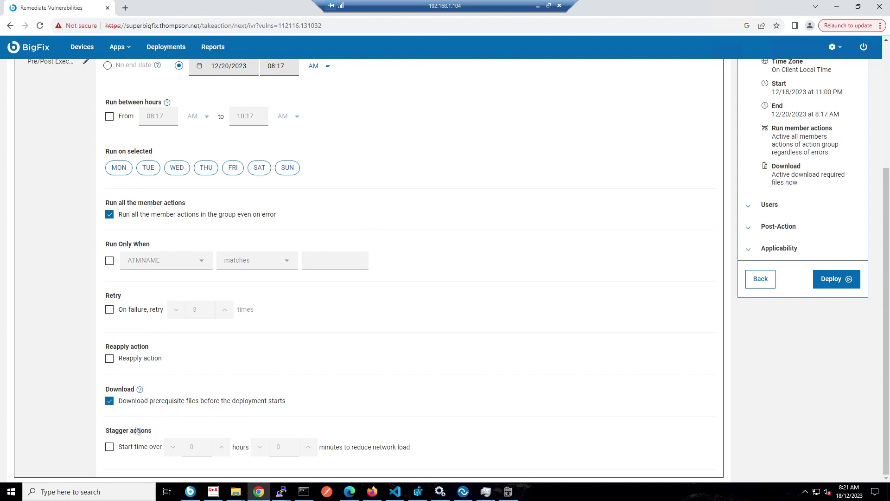
left_click(109, 447)
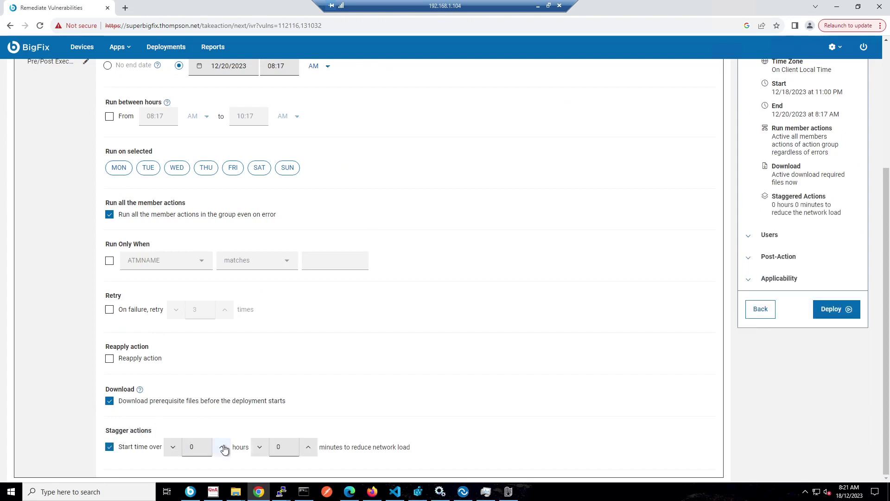
triple_click(221, 447)
left_click(222, 447)
scroll(272, 405, "up", 5)
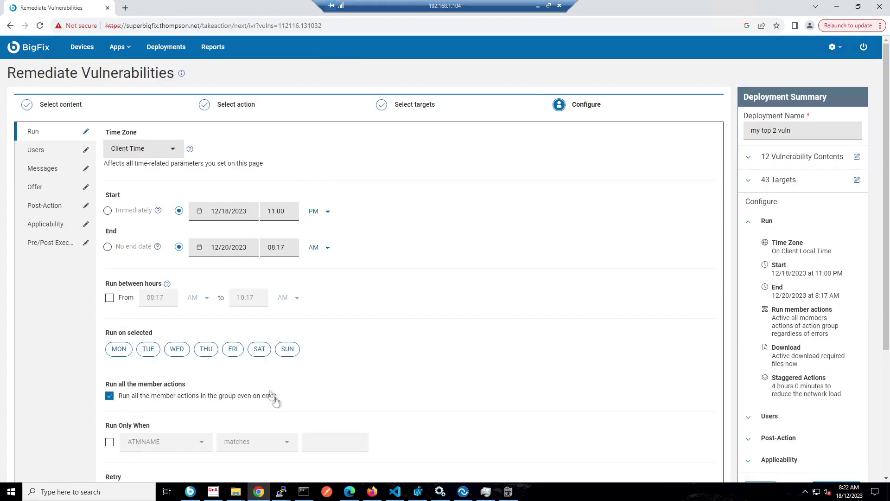
Require a restart after the action with a 1-minute deadline, then submit the deployment
left_click(31, 205)
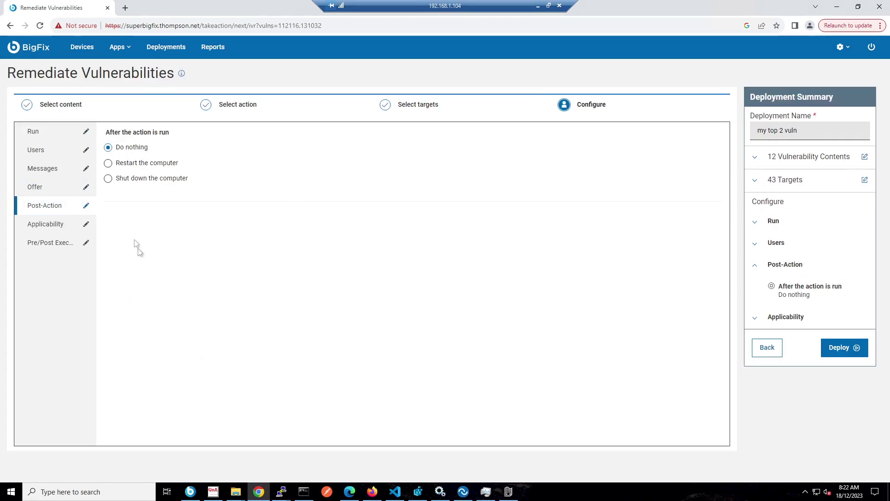
left_click(108, 163)
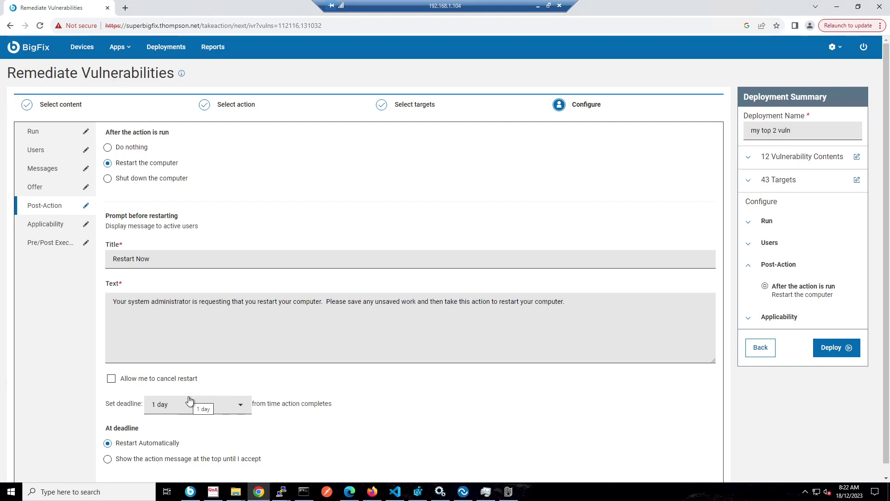
left_click_drag(223, 302, 363, 302)
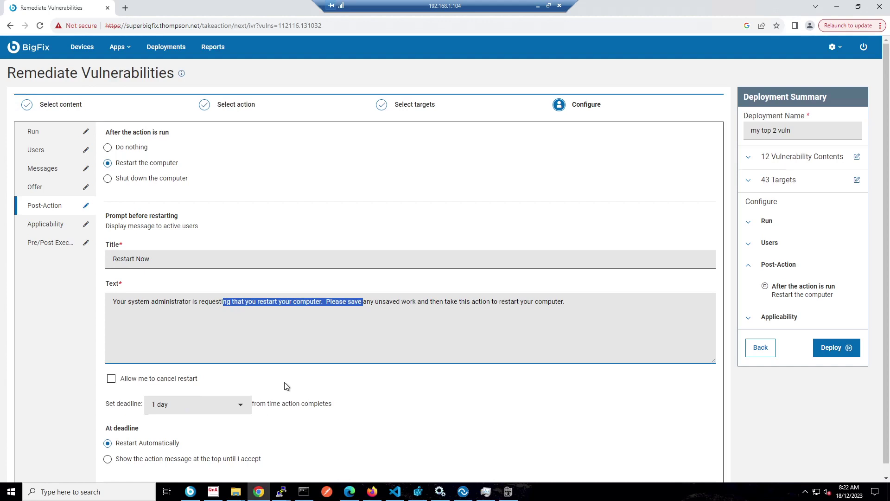
left_click(239, 404)
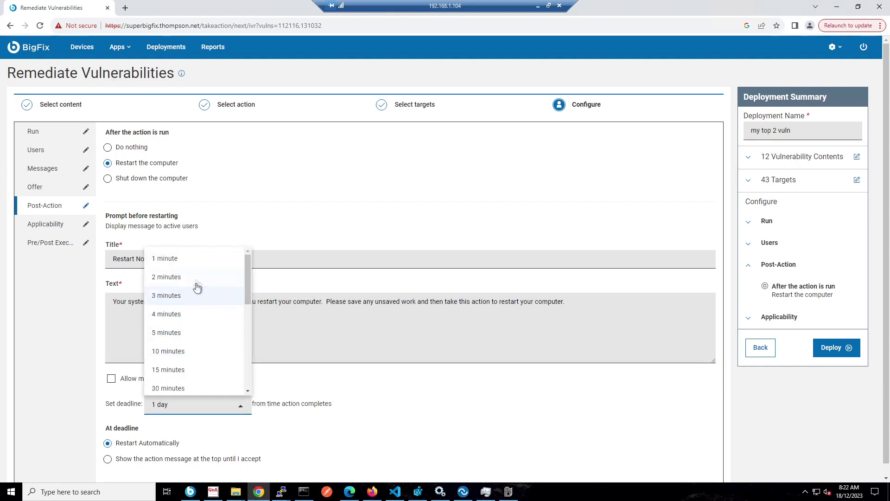
left_click(194, 258)
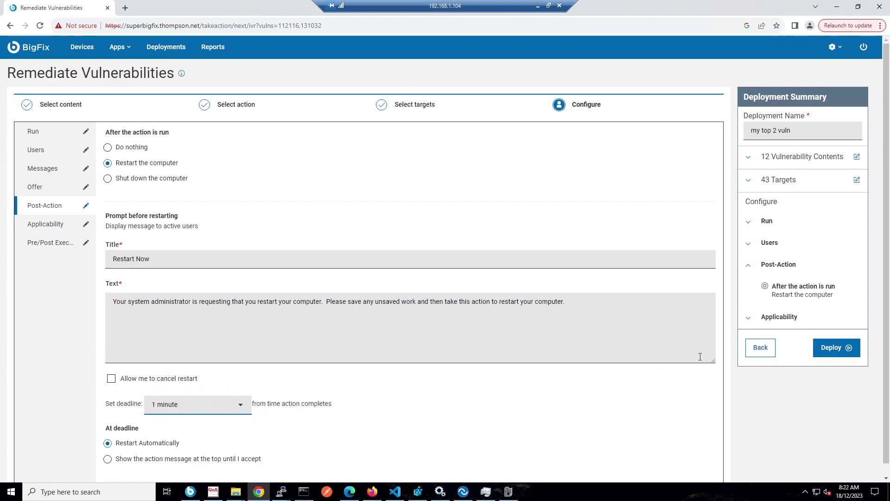
left_click(844, 361)
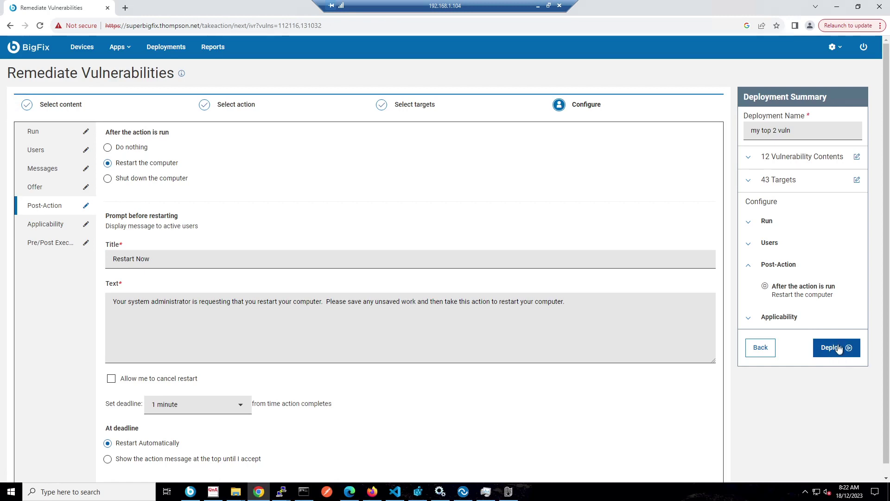
left_click(844, 360)
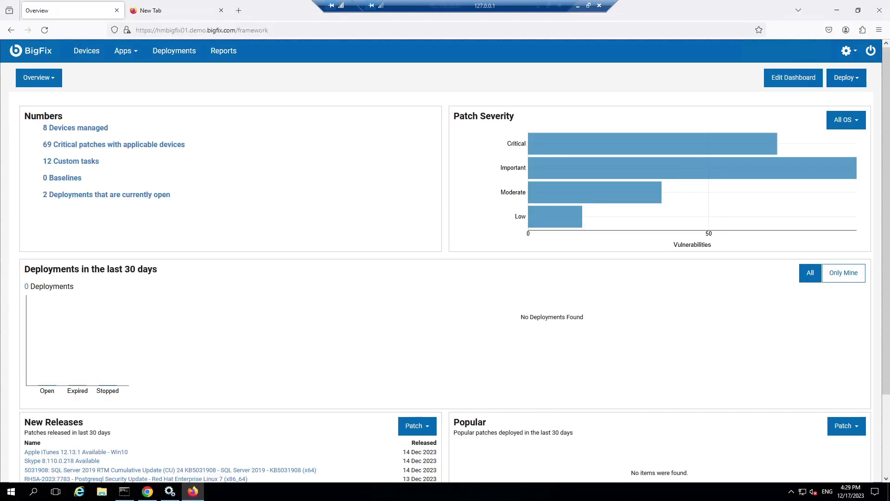
Open the BigFix apps list from the overview dashboard
left_click(129, 51)
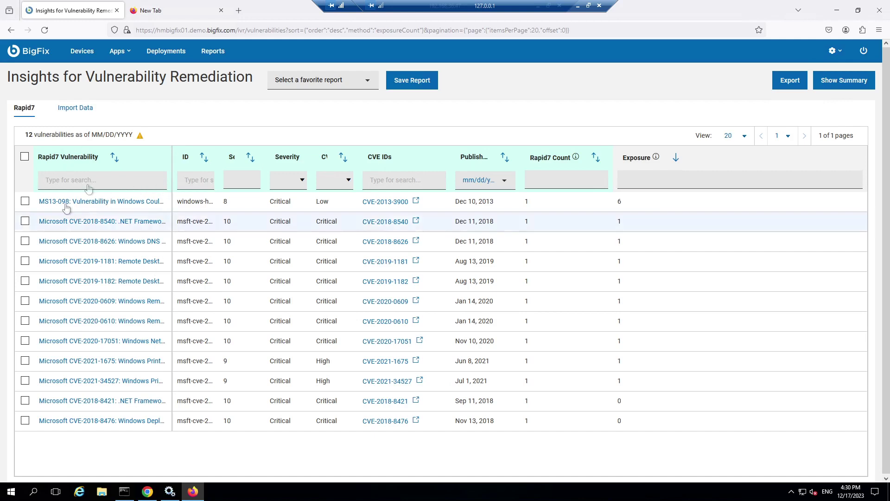
Switch Insights for Vulnerability Remediation to its Import Data tab
left_click(80, 111)
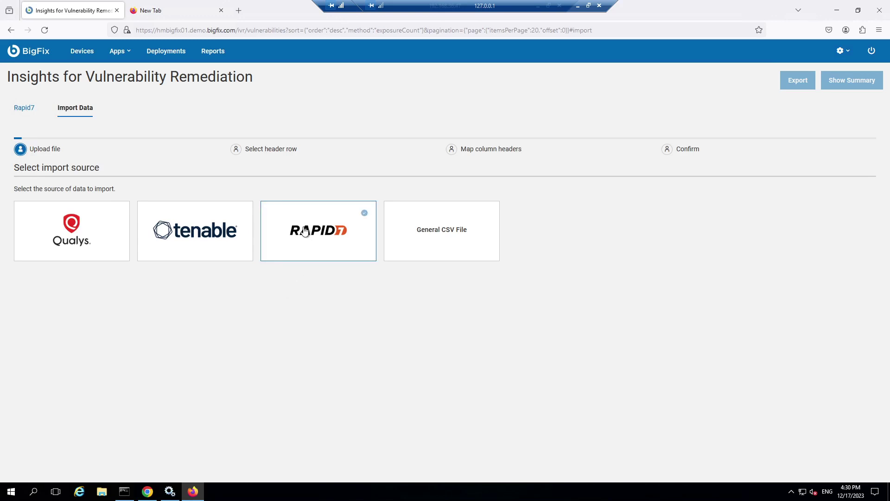
Upload vulnerabilities-rapid79.csv from the Public folder as a Rapid7 source
left_click(308, 253)
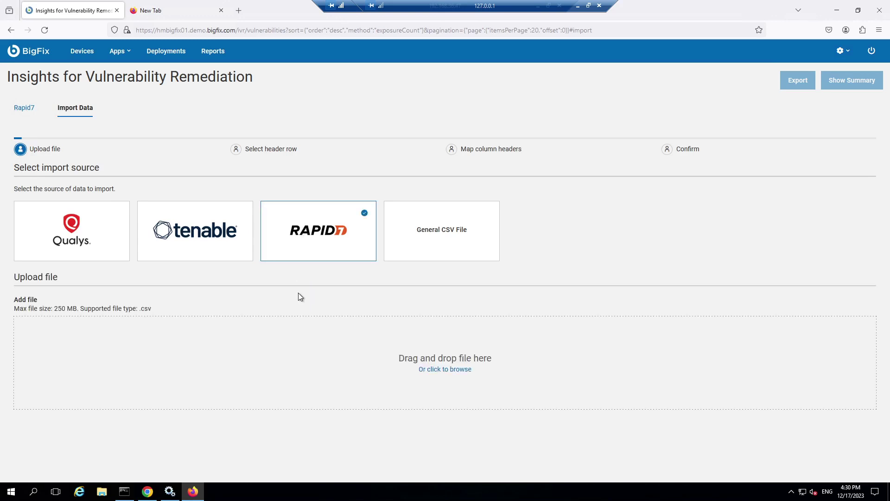
left_click(447, 369)
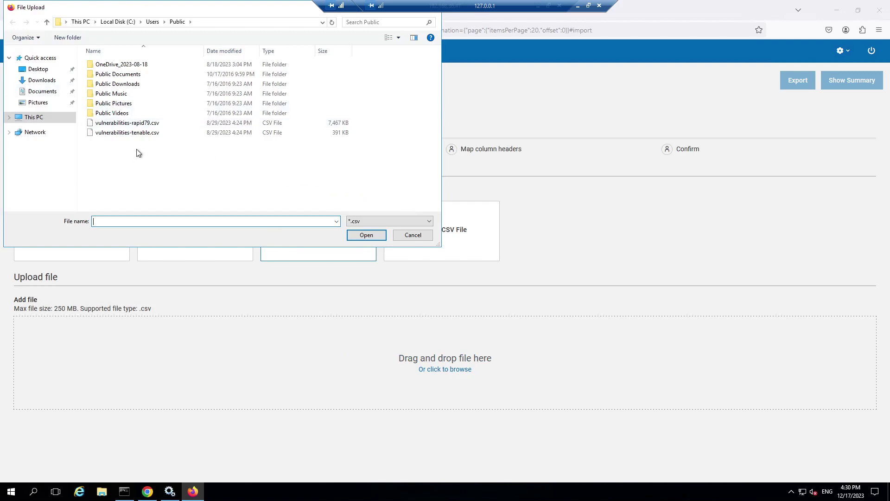
double_click(136, 115)
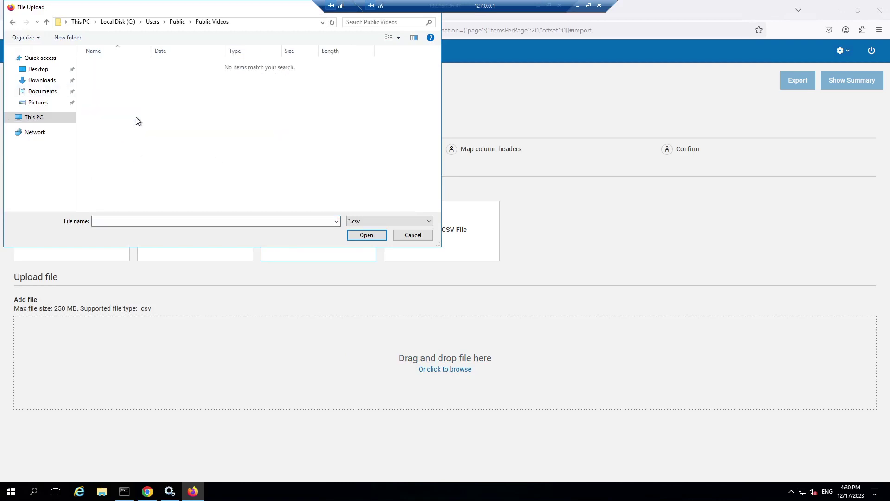
left_click(177, 22)
left_click(149, 124)
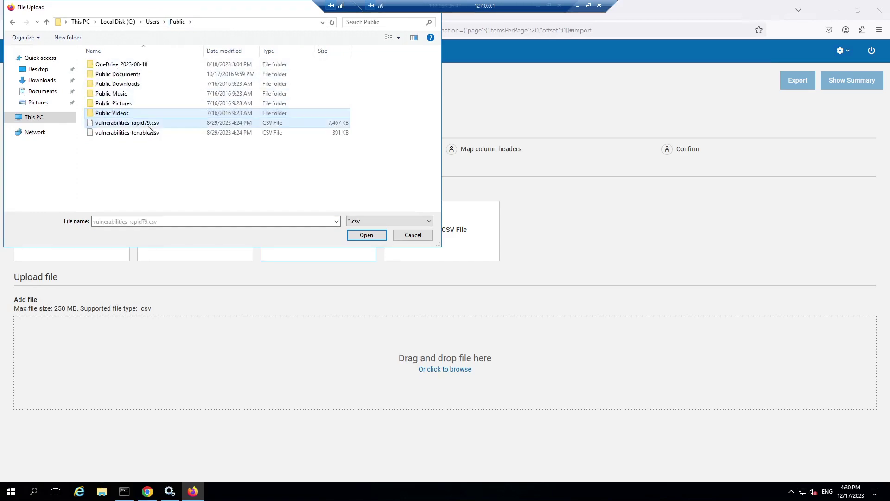
left_click(367, 235)
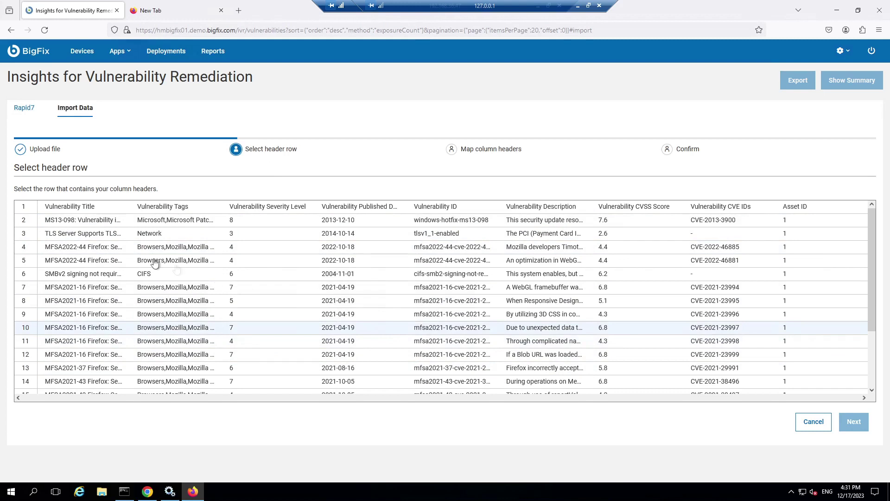
Use row 1 as the header row and continue to column mapping
left_click(251, 206)
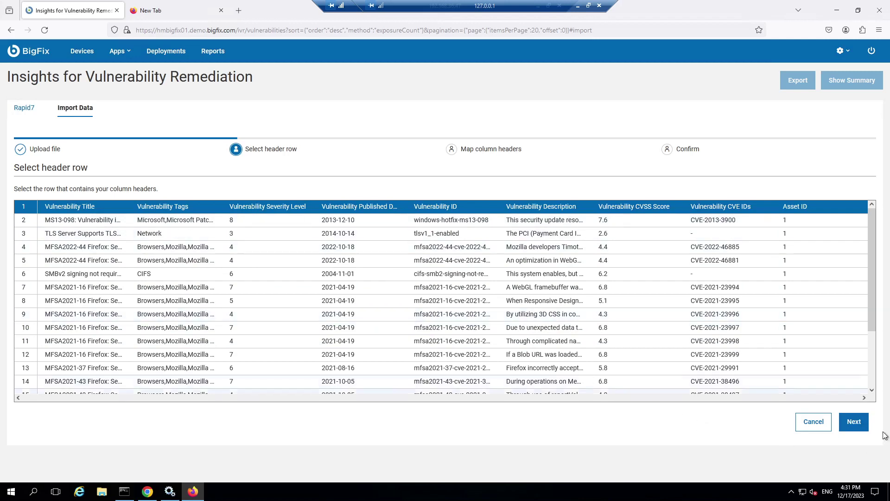
left_click(854, 422)
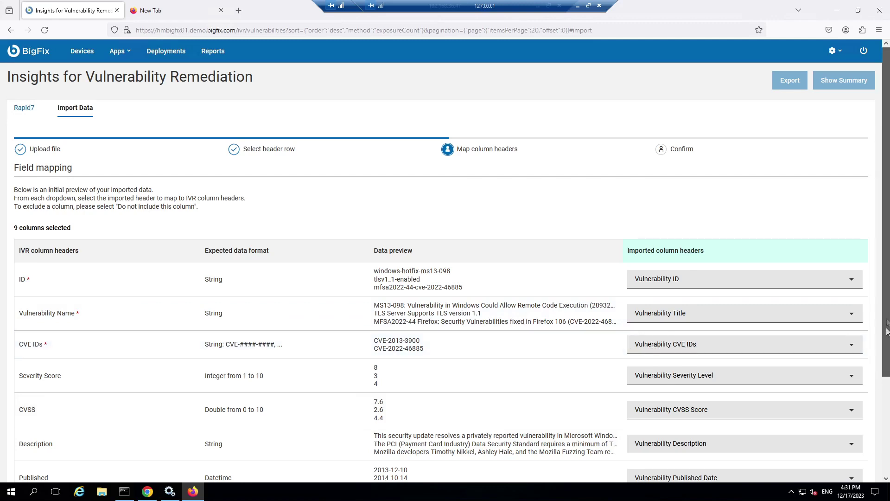
scroll(887, 302, "down", 5)
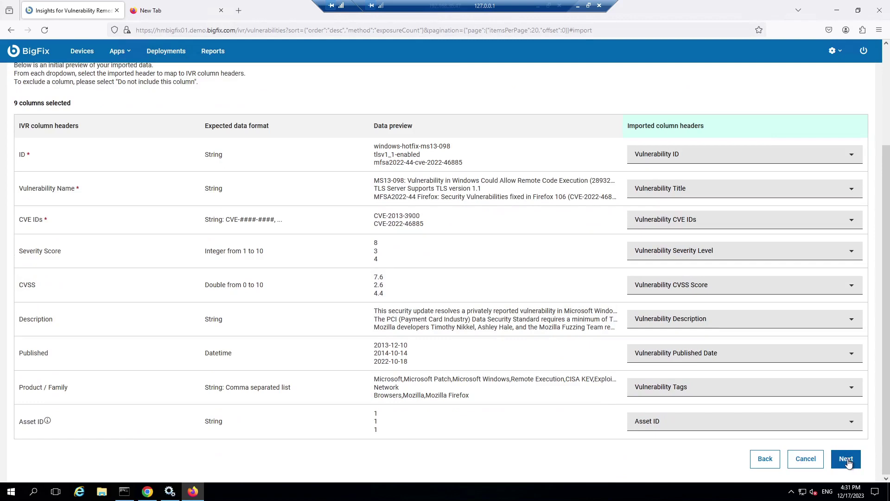
Accept the mapped columns and import the 4171 vulnerabilities
left_click(846, 459)
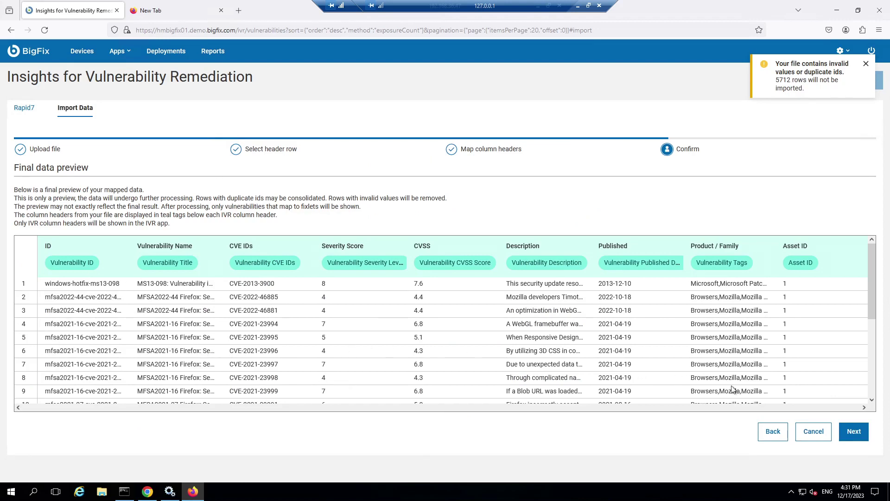
left_click(856, 438)
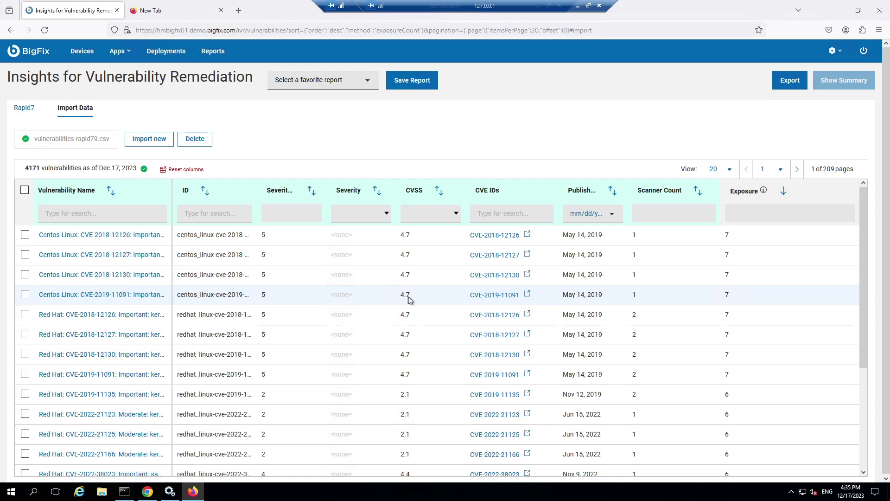
Select CVE-2018-12126, CVE-2018-12127 and CVE-2019-11091, then revisit the Rapid7 and Import Data lists
left_click(25, 315)
left_click(25, 356)
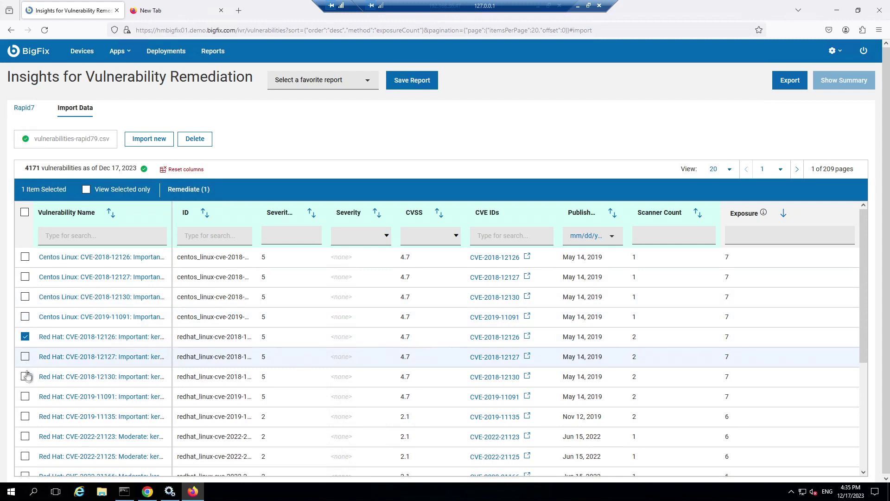
left_click(25, 397)
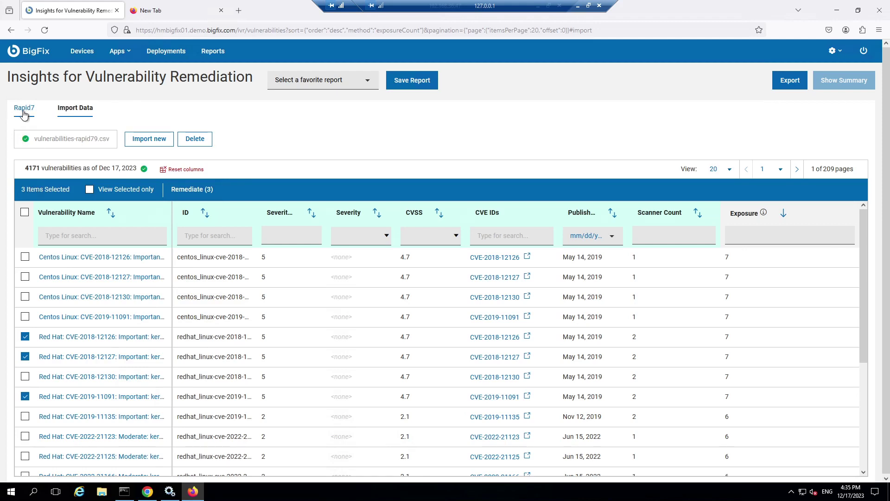
left_click(23, 113)
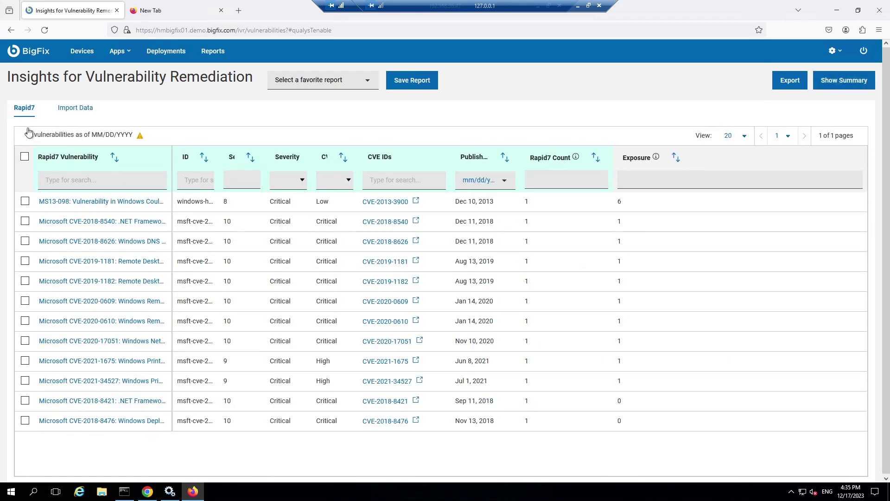
left_click(75, 110)
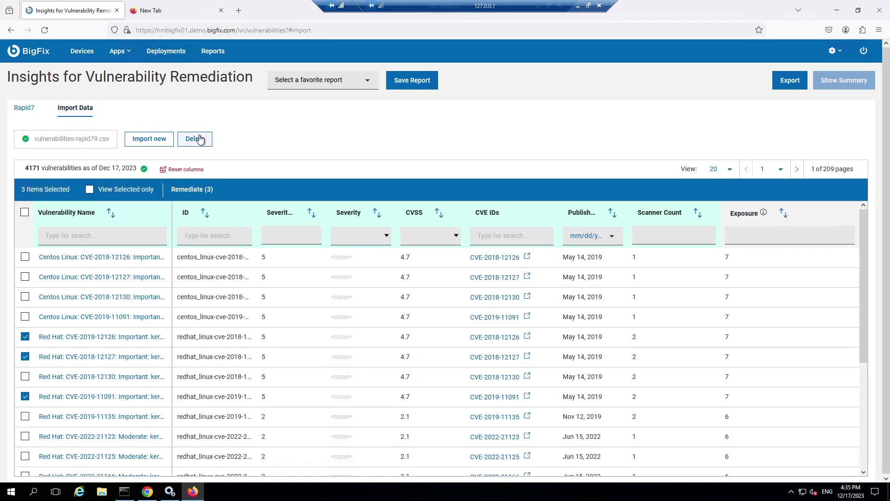